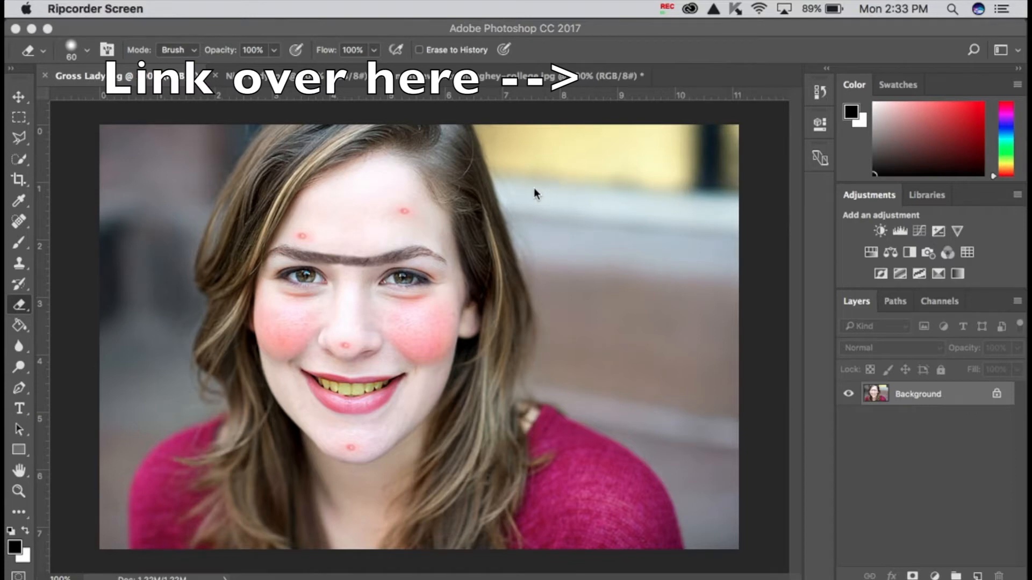
- Compare Gross Lady.jpg with the retouched Nice Lady.jpg, finishing on Gross Lady.jpg
{"action": "left_click", "coordinate": [274, 71]}
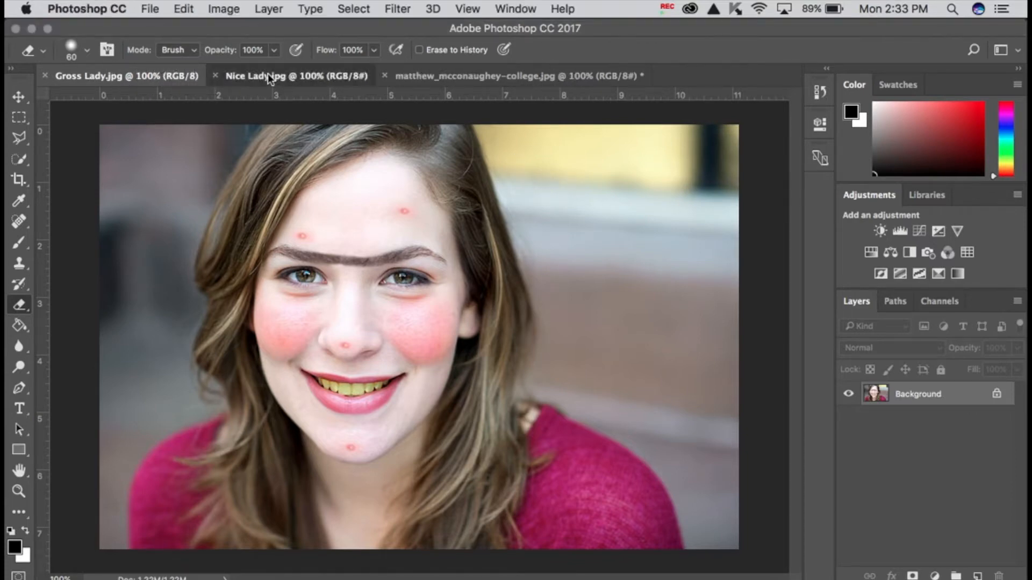
{"action": "left_click", "coordinate": [254, 75]}
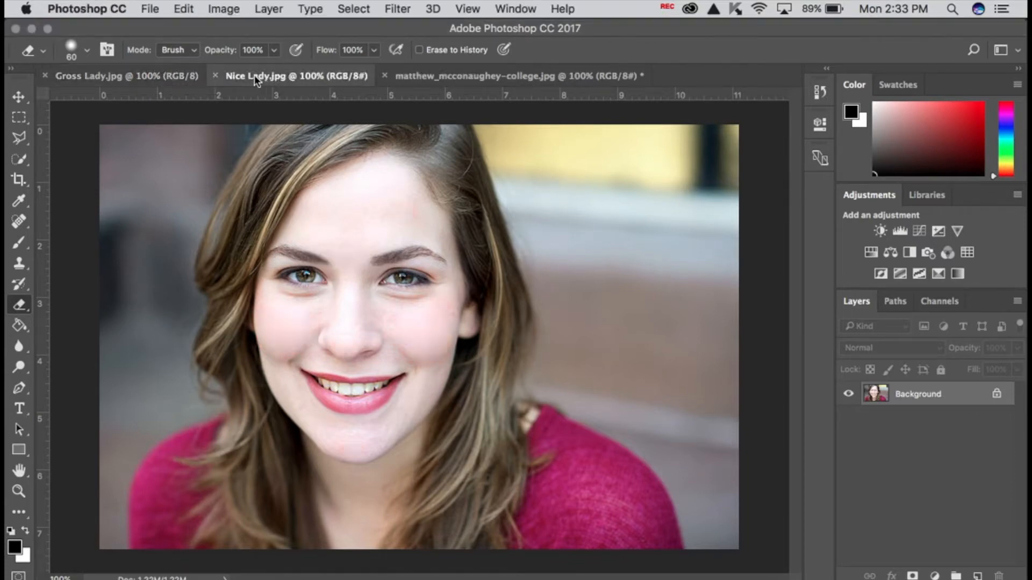
{"action": "left_click", "coordinate": [74, 76]}
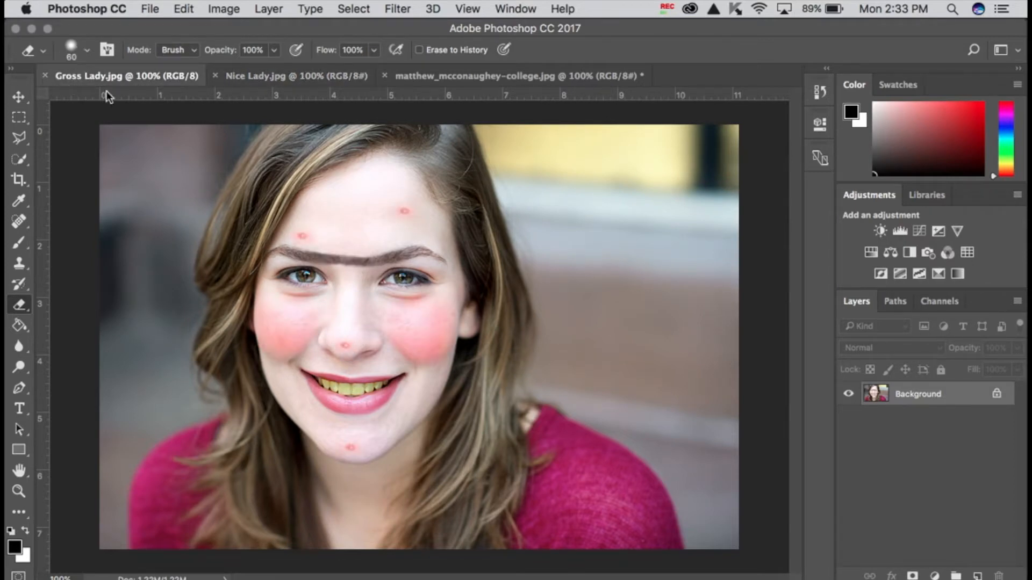
{"action": "left_click", "coordinate": [252, 78]}
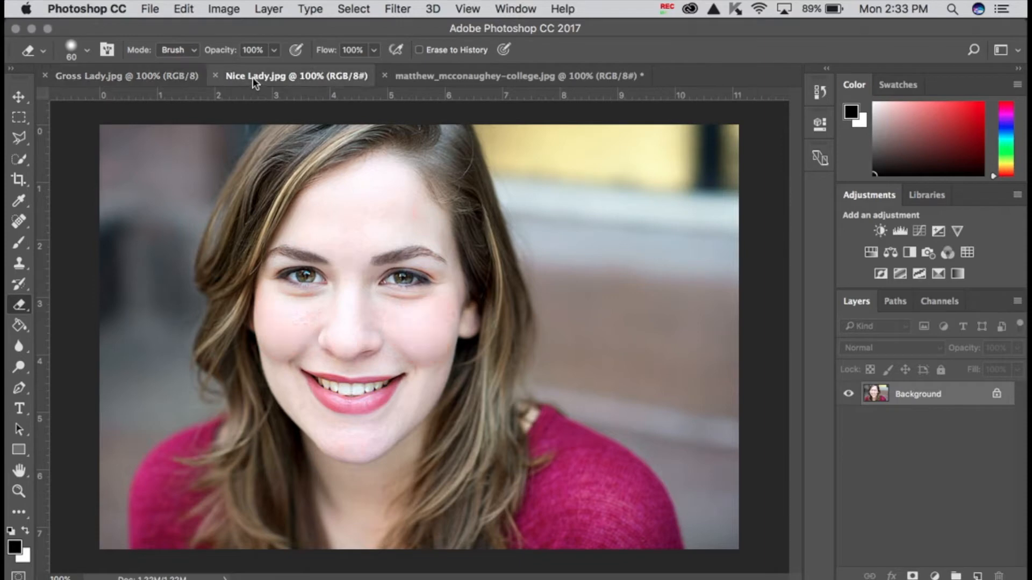
{"action": "left_click", "coordinate": [185, 78]}
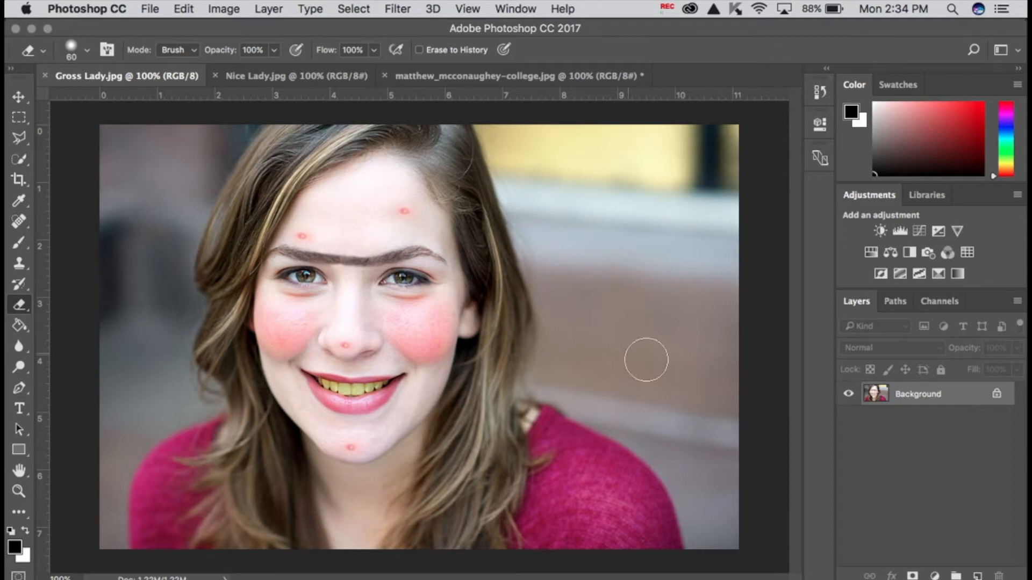
- Unlock the Background layer of Gross Lady.jpg to make it a regular editable layer
{"action": "left_click", "coordinate": [997, 394]}
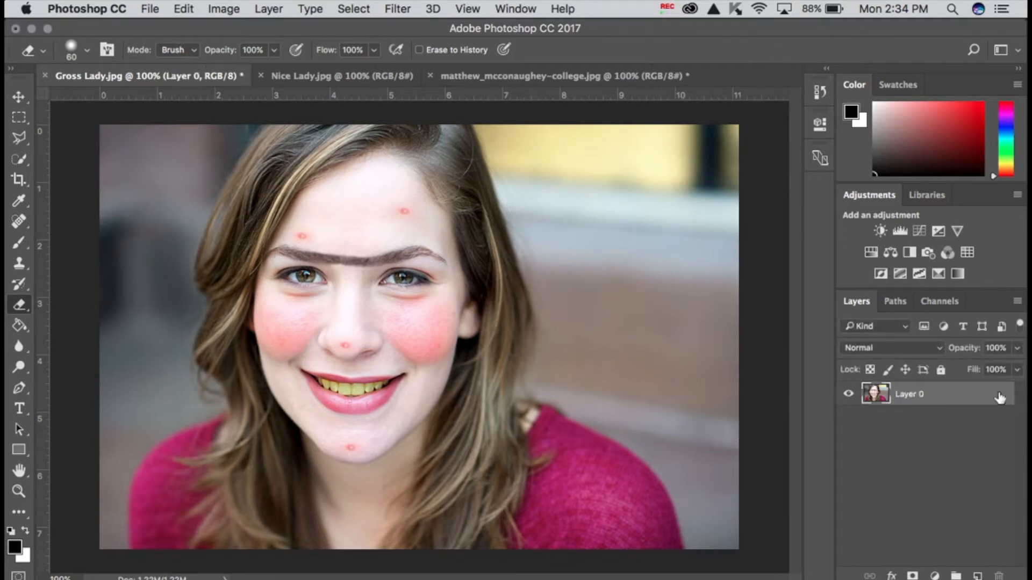
{"action": "double_click", "coordinate": [996, 392]}
{"action": "left_click", "coordinate": [763, 135]}
- Make white the foreground color and set the Brush tool to size 20 for the teeth
{"action": "key", "text": "x"}
{"action": "key", "text": "bracketleft"}
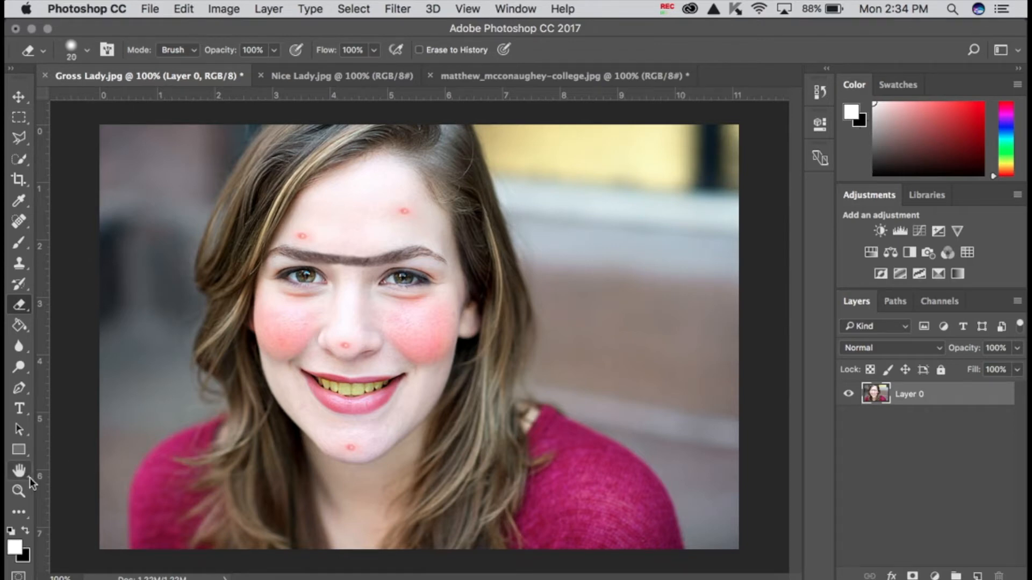
{"action": "left_click", "coordinate": [18, 243]}
{"action": "key", "text": "bracketleft"}
{"action": "key", "text": "bracketleft"}
{"action": "key", "text": "bracketleft"}
{"action": "key", "text": "bracketleft"}
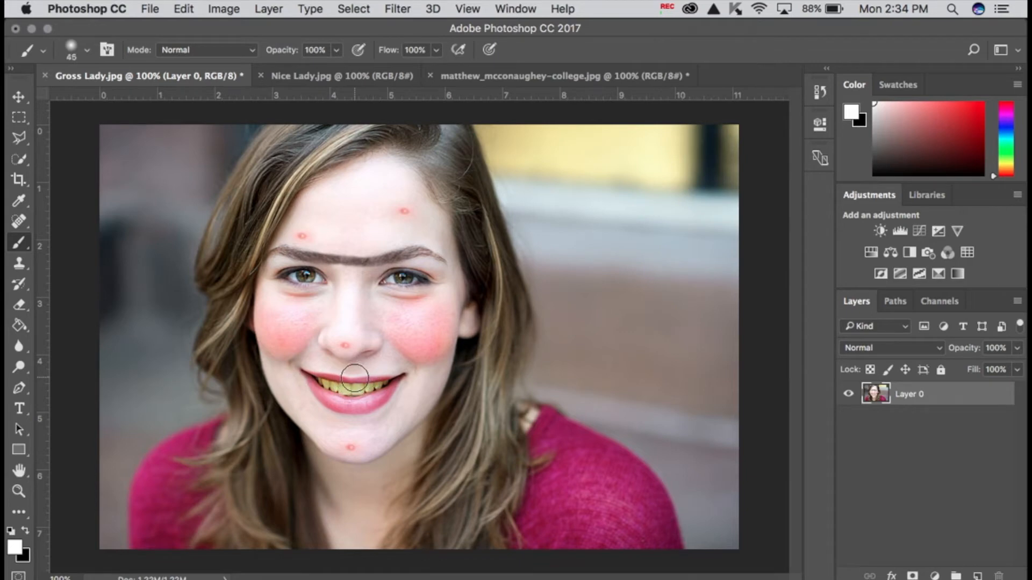
{"action": "key", "text": "bracketleft"}
{"action": "key", "text": "bracketleft"}
- Add a new layer above the photo and paint white over all the yellow teeth
{"action": "key", "text": "super+plus"}
{"action": "key", "text": "super+plus"}
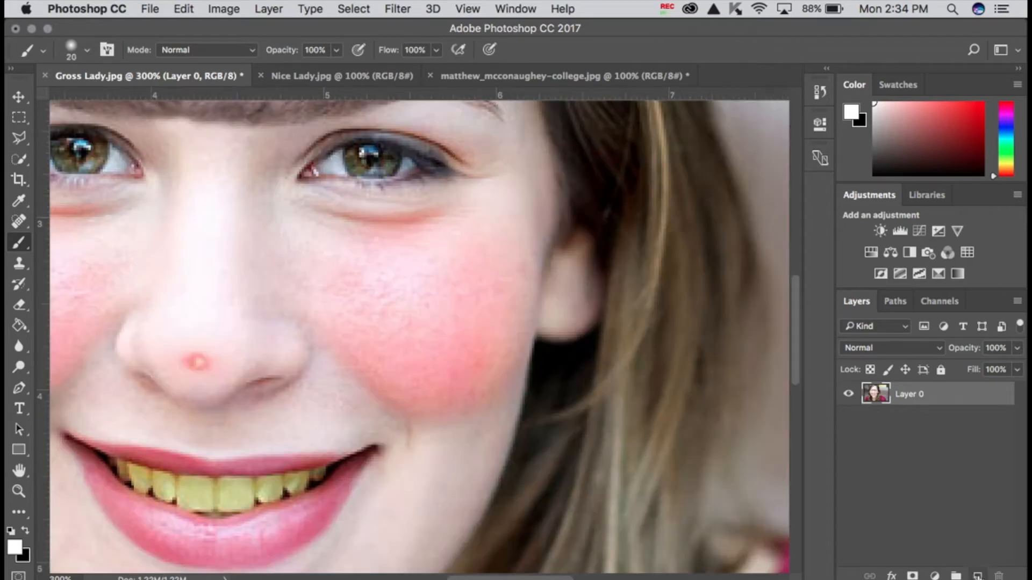
{"action": "key", "text": "super+shift+alt+n"}
{"action": "mouse_move", "coordinate": [116, 468]}
{"action": "left_mouse_down"}
{"action": "mouse_move", "coordinate": [244, 491]}
{"action": "mouse_move", "coordinate": [316, 476]}
{"action": "mouse_move", "coordinate": [190, 494]}
{"action": "mouse_move", "coordinate": [129, 462]}
{"action": "left_mouse_up"}
- Try the Lighten, Screen and Overlay blend modes on the white teeth layer, and settle on Soft Light
{"action": "left_click", "coordinate": [902, 348]}
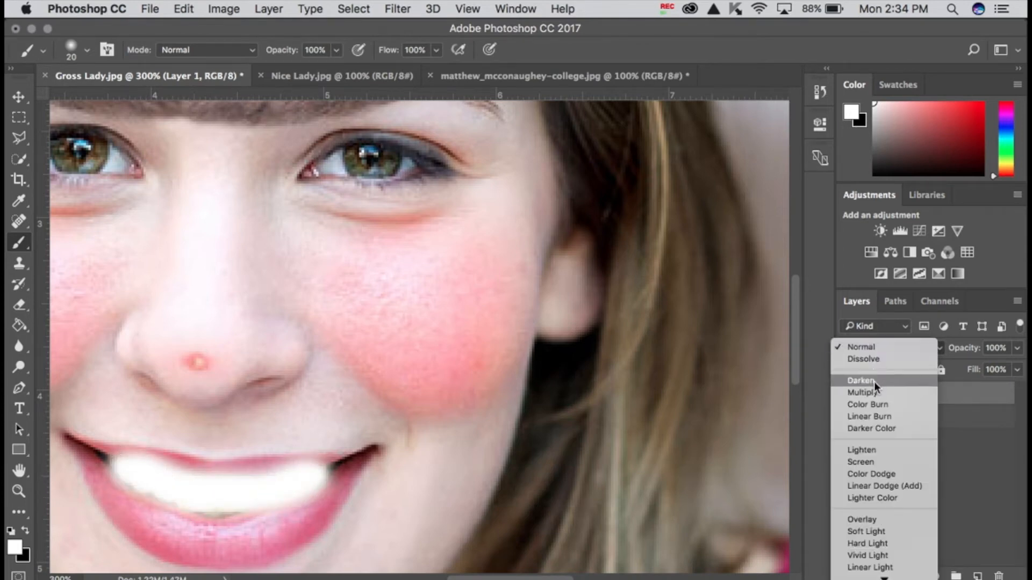
{"action": "left_click", "coordinate": [863, 452]}
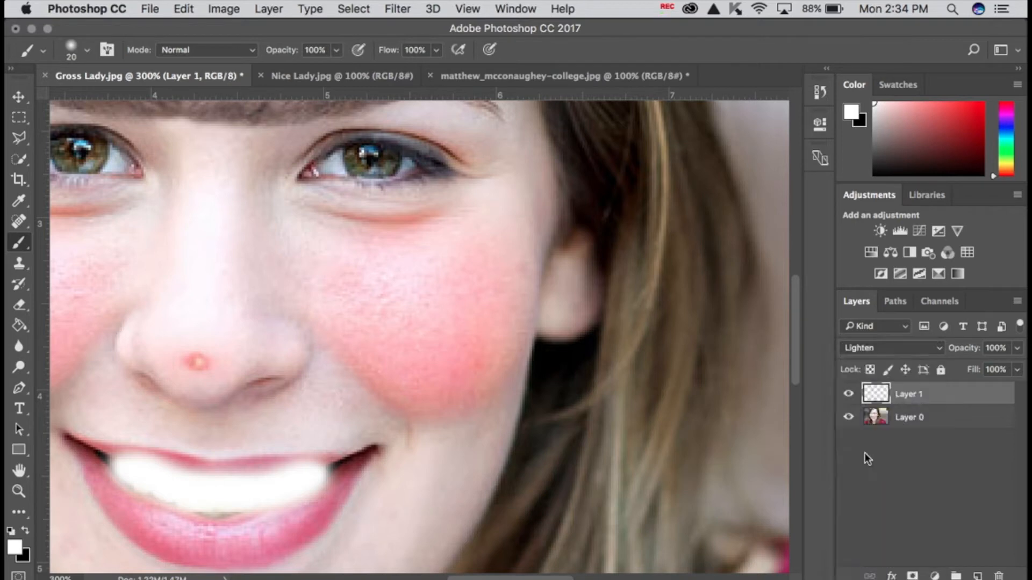
{"action": "left_click", "coordinate": [892, 346]}
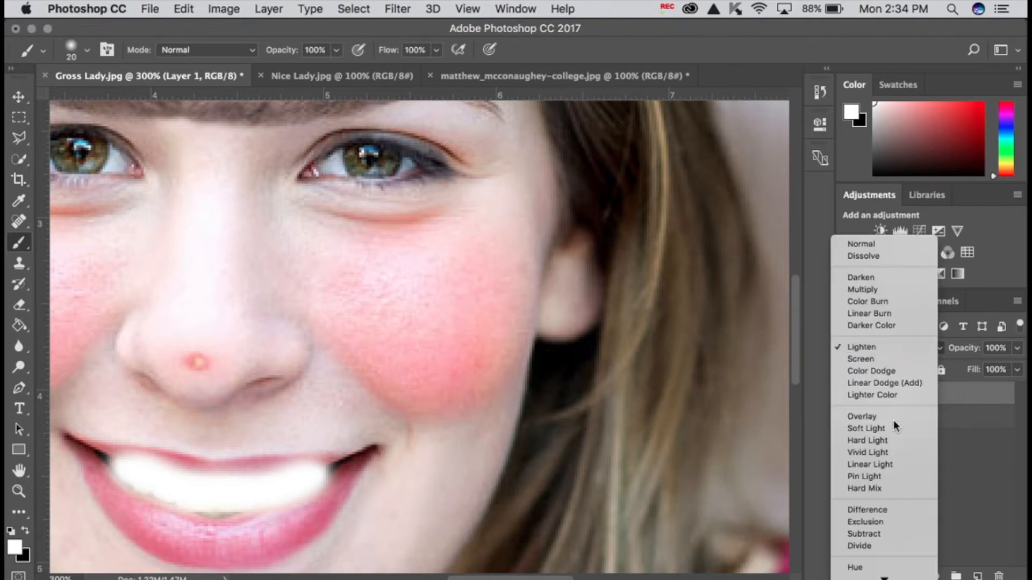
{"action": "left_click", "coordinate": [881, 347]}
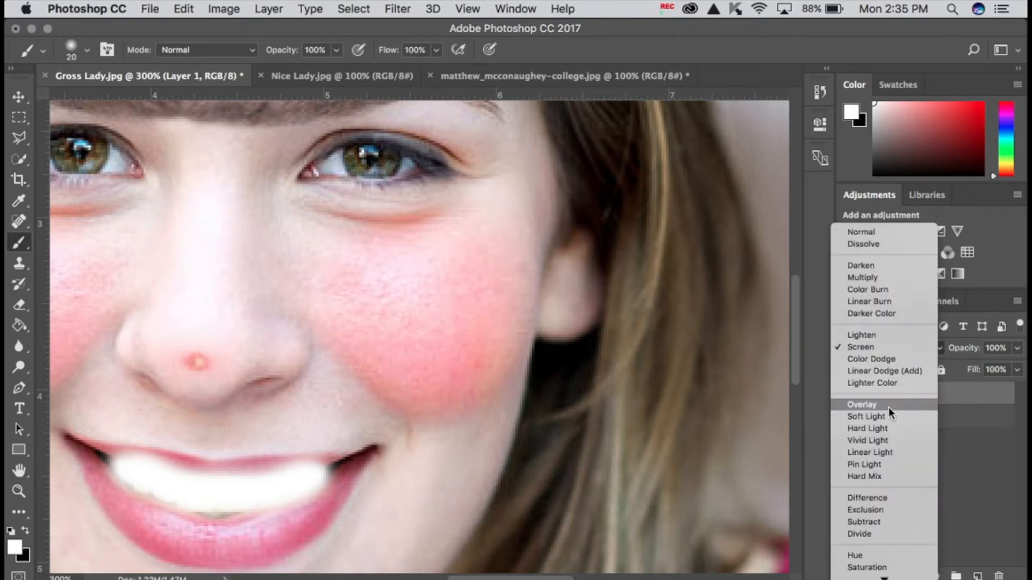
{"action": "left_click", "coordinate": [888, 407]}
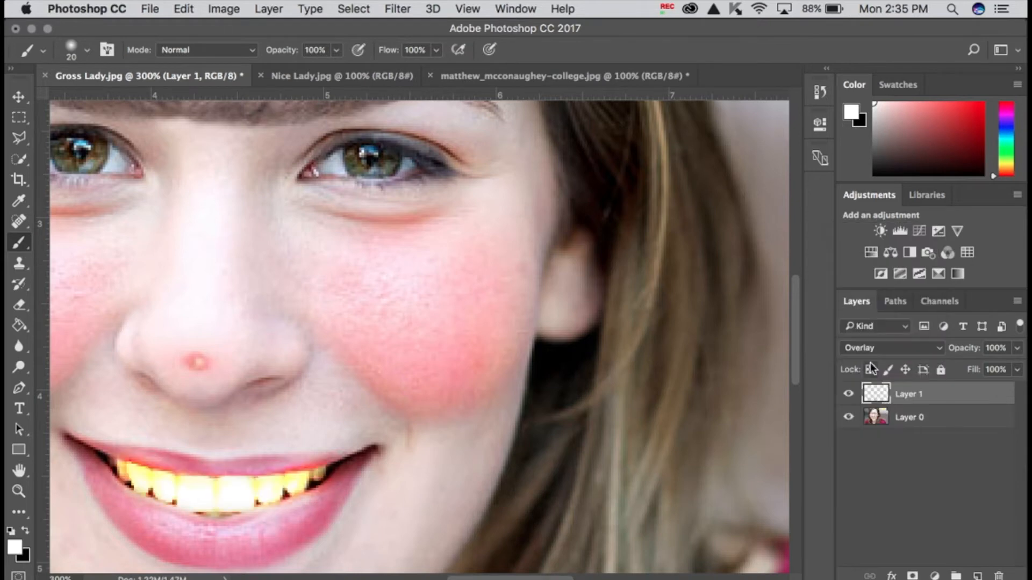
{"action": "left_click", "coordinate": [877, 348]}
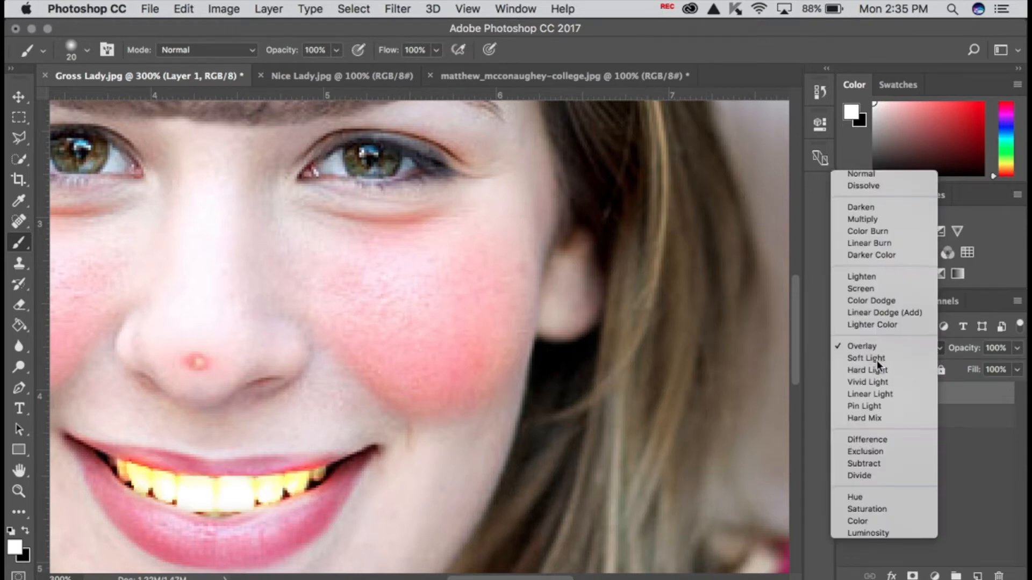
{"action": "left_click", "coordinate": [879, 359]}
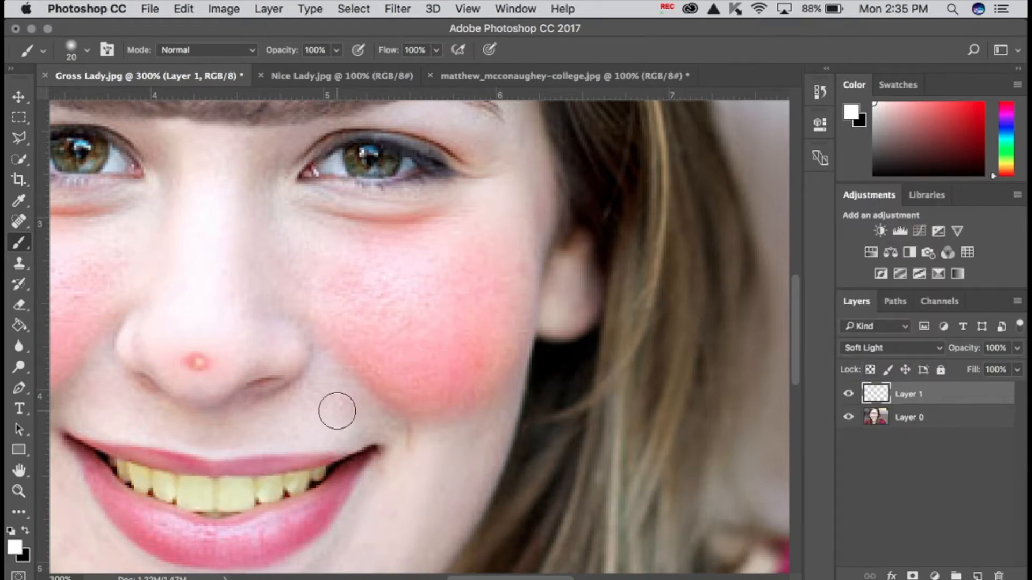
- Duplicate the Soft Light teeth layer to strengthen the whitening
{"action": "right_click", "coordinate": [912, 397]}
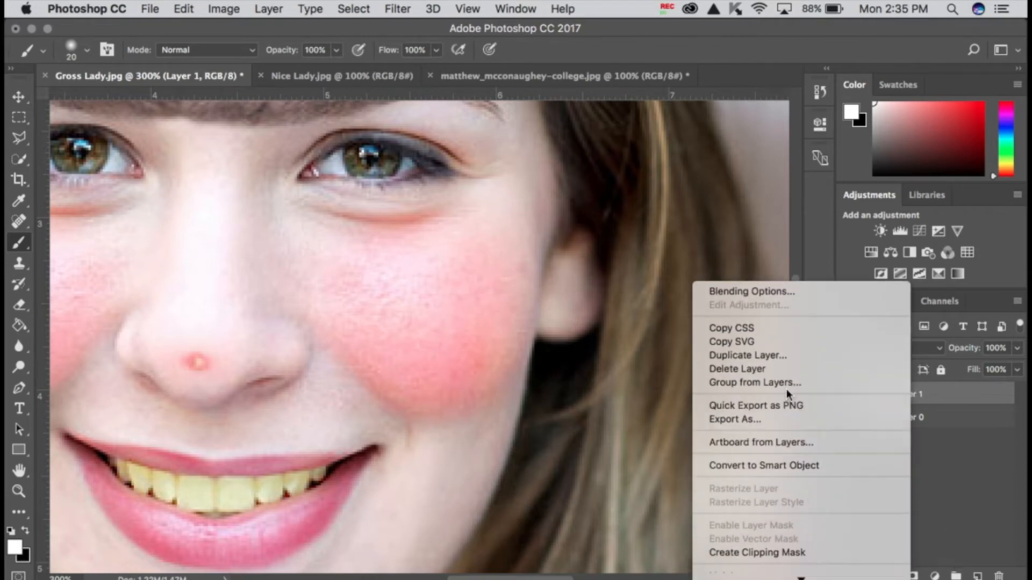
{"action": "mouse_move", "coordinate": [796, 574]}
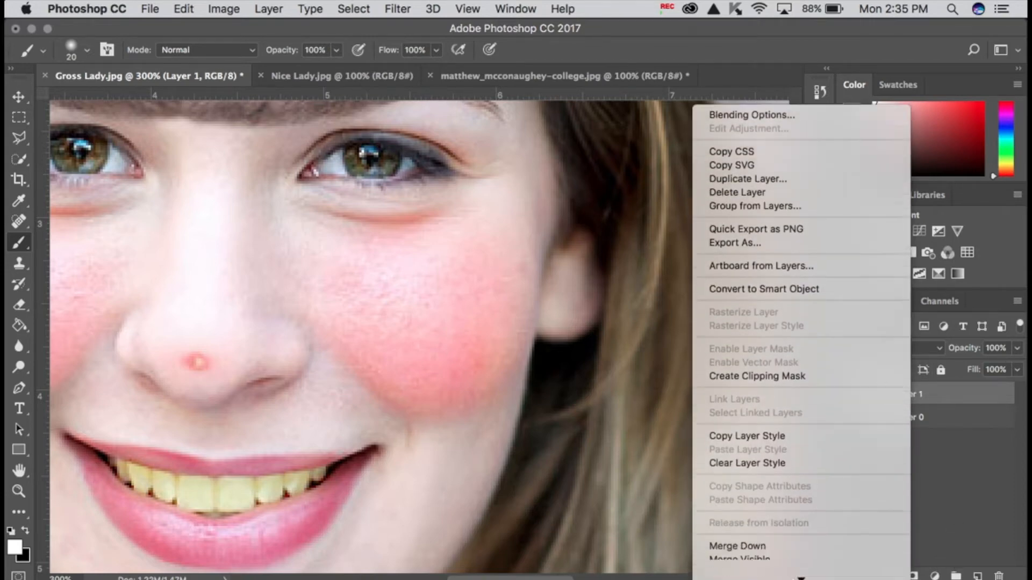
{"action": "left_click", "coordinate": [759, 97]}
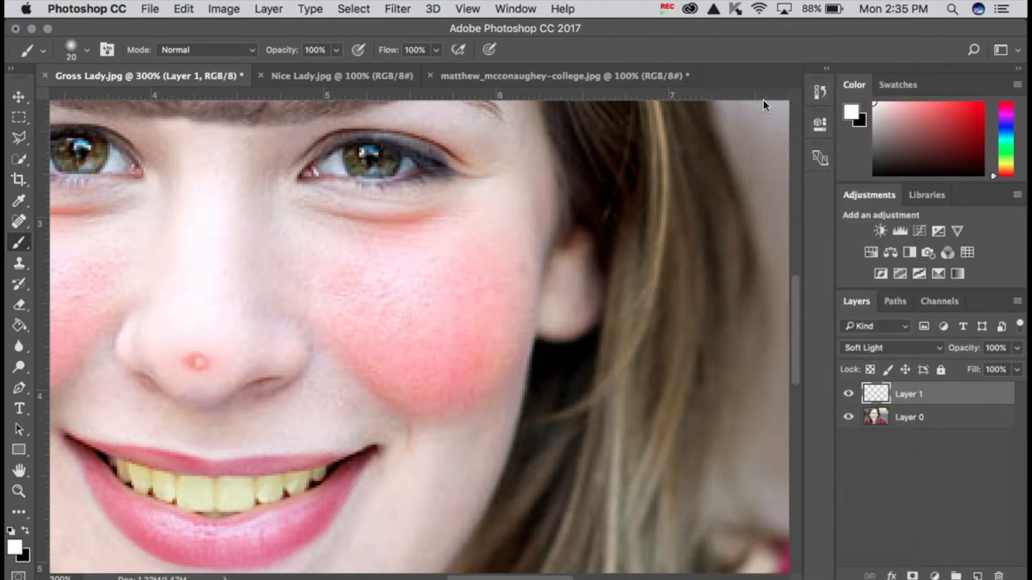
{"action": "left_click", "coordinate": [669, 229]}
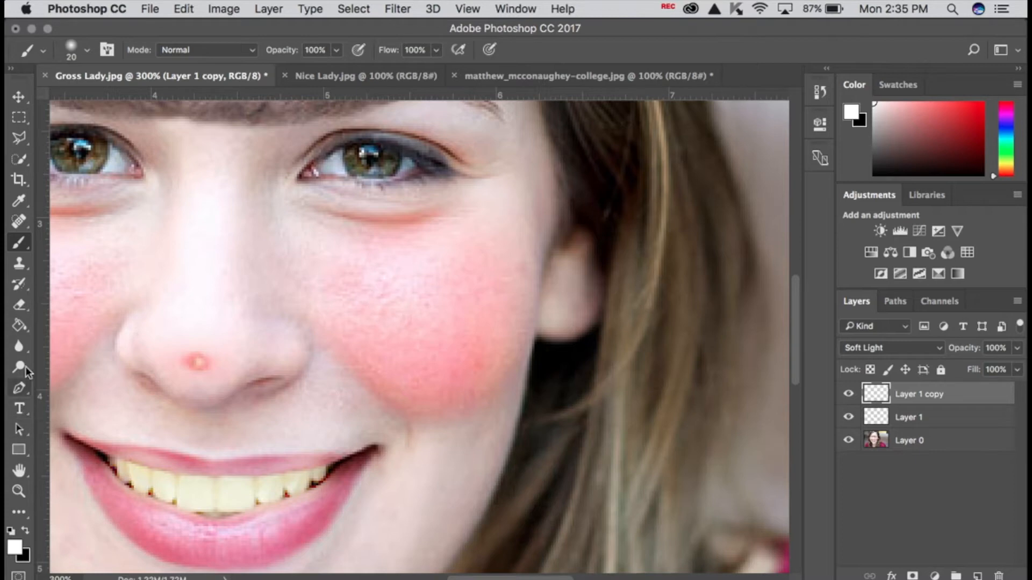
- Erase the white paint spilling onto the lips around the teeth, including on Layer 1
{"action": "left_click", "coordinate": [20, 306]}
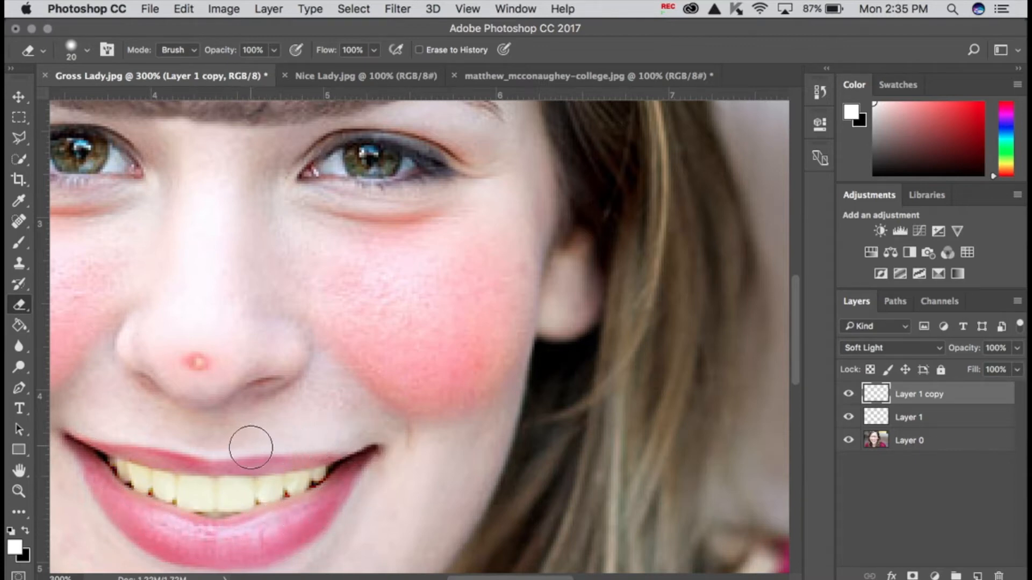
{"action": "left_click", "coordinate": [974, 420]}
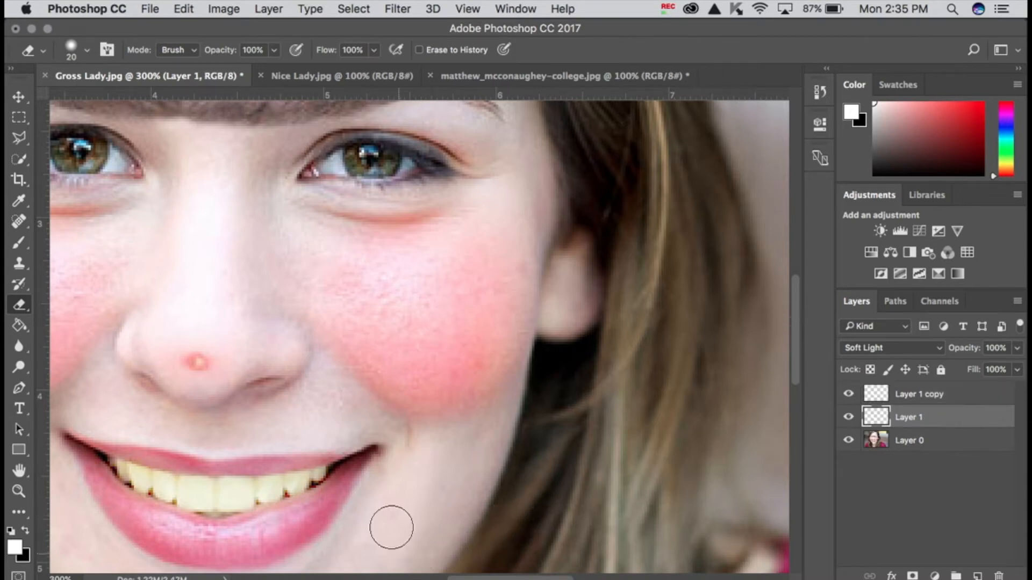
{"action": "mouse_move", "coordinate": [345, 489]}
{"action": "left_mouse_down"}
{"action": "mouse_move", "coordinate": [223, 539]}
{"action": "mouse_move", "coordinate": [146, 527]}
{"action": "mouse_move", "coordinate": [96, 488]}
{"action": "mouse_move", "coordinate": [102, 457]}
{"action": "mouse_move", "coordinate": [85, 435]}
{"action": "mouse_move", "coordinate": [97, 418]}
{"action": "mouse_move", "coordinate": [179, 450]}
{"action": "mouse_move", "coordinate": [352, 432]}
{"action": "left_mouse_up"}
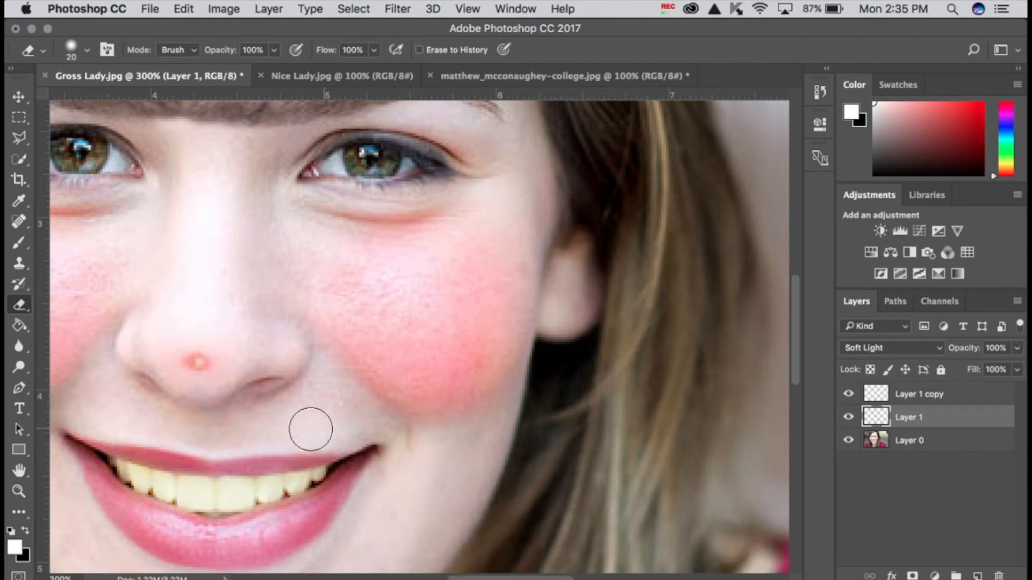
{"action": "mouse_move", "coordinate": [114, 429]}
{"action": "left_mouse_down"}
{"action": "mouse_move", "coordinate": [235, 455]}
{"action": "mouse_move", "coordinate": [392, 433]}
{"action": "mouse_move", "coordinate": [362, 493]}
{"action": "mouse_move", "coordinate": [256, 535]}
{"action": "mouse_move", "coordinate": [195, 538]}
{"action": "mouse_move", "coordinate": [110, 501]}
{"action": "mouse_move", "coordinate": [76, 472]}
{"action": "left_mouse_up"}
{"action": "left_click_drag", "start_coordinate": [455, 579], "coordinate": [424, 579]}
- Compare the whitened teeth with those in Nice Lady.jpg and return to Gross Lady.jpg
{"action": "left_click", "coordinate": [342, 78]}
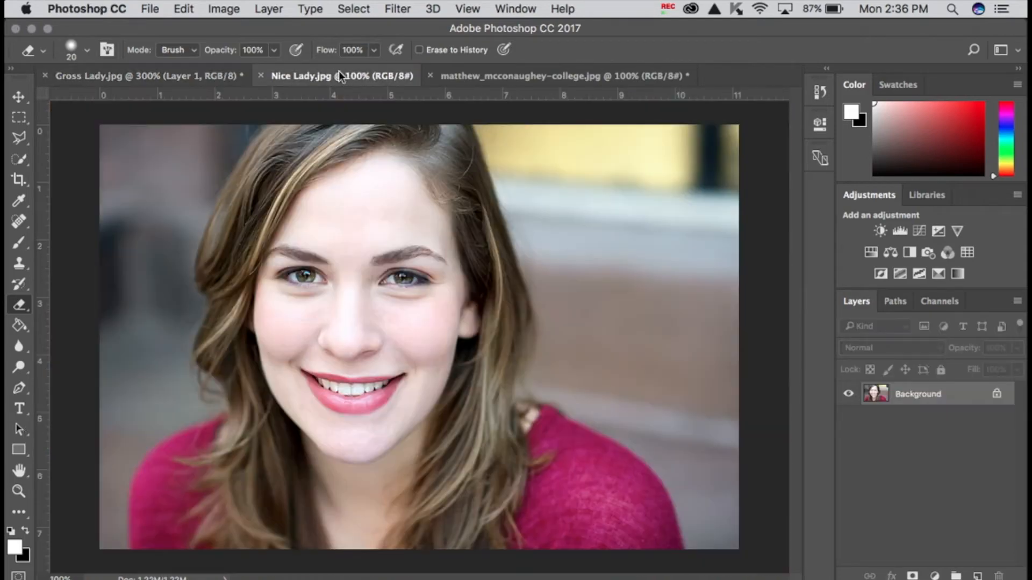
{"action": "left_click", "coordinate": [169, 80]}
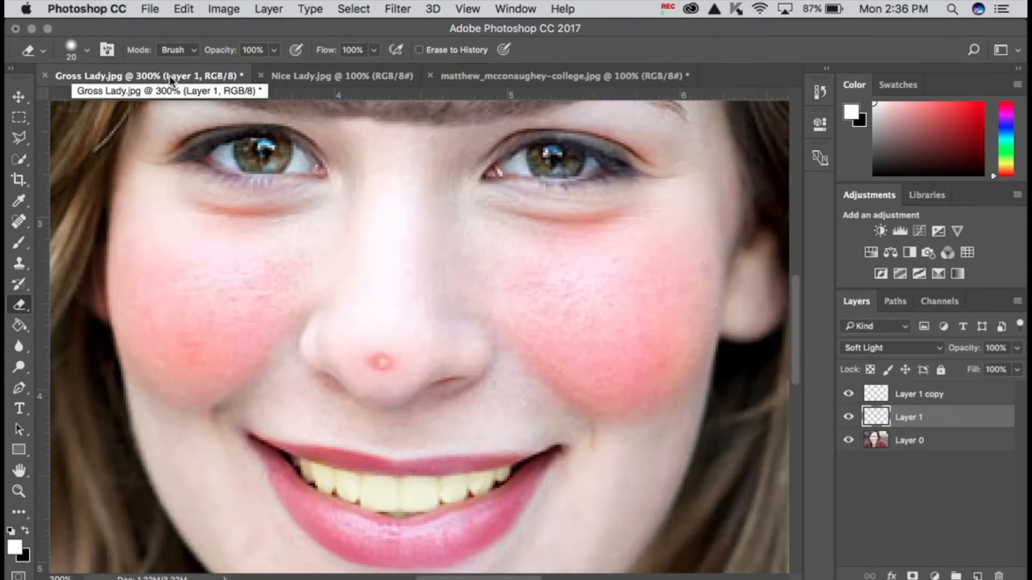
{"action": "key", "text": "super+1"}
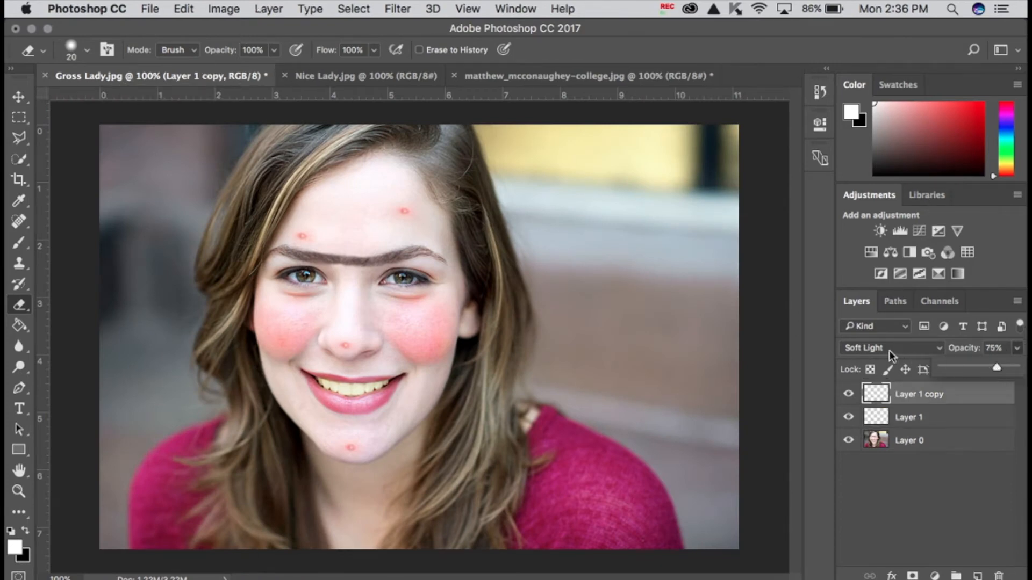
- Try the Hard Light, Darken and Multiply blend modes on Layer 1 copy, and toggle the teeth layers' visibility to compare
{"action": "left_click", "coordinate": [889, 350]}
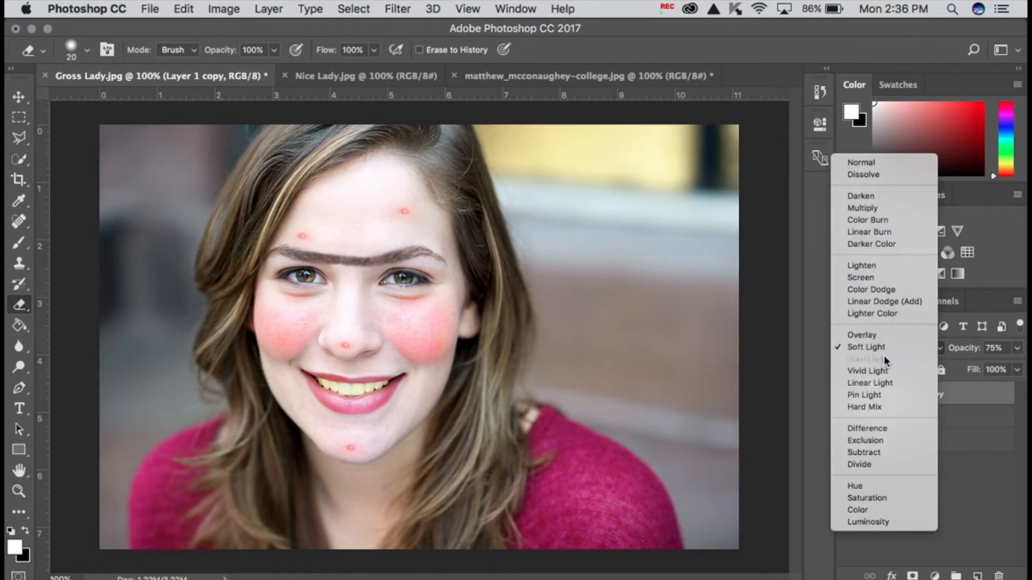
{"action": "left_click", "coordinate": [884, 358]}
{"action": "left_click", "coordinate": [875, 354]}
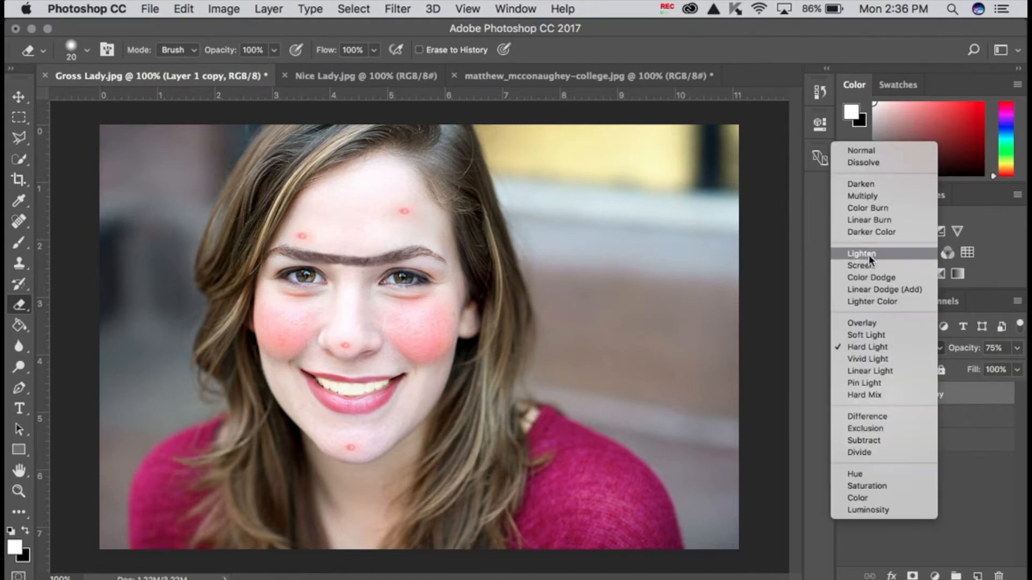
{"action": "left_click", "coordinate": [860, 185]}
{"action": "left_click", "coordinate": [882, 349]}
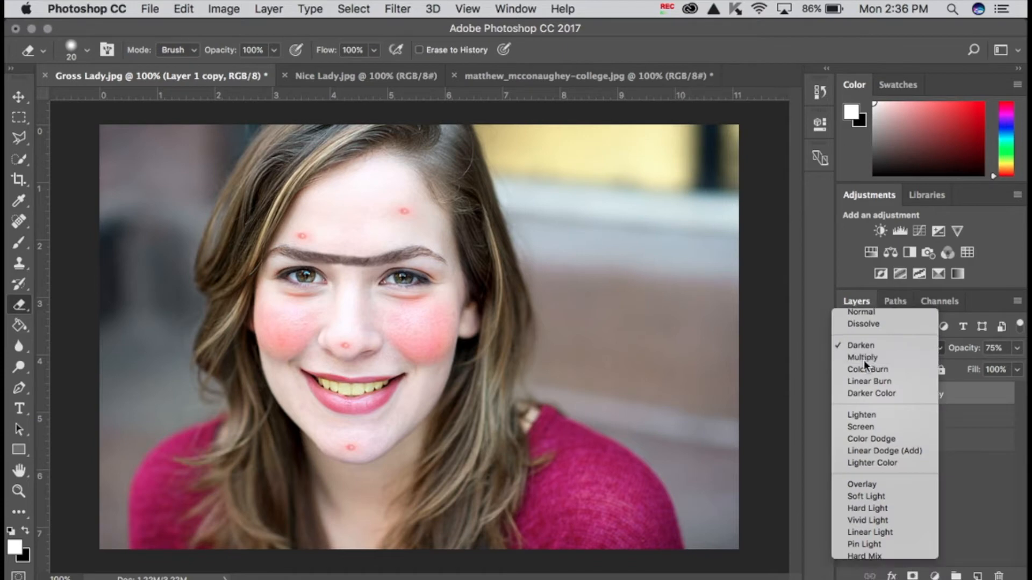
{"action": "left_click", "coordinate": [863, 359]}
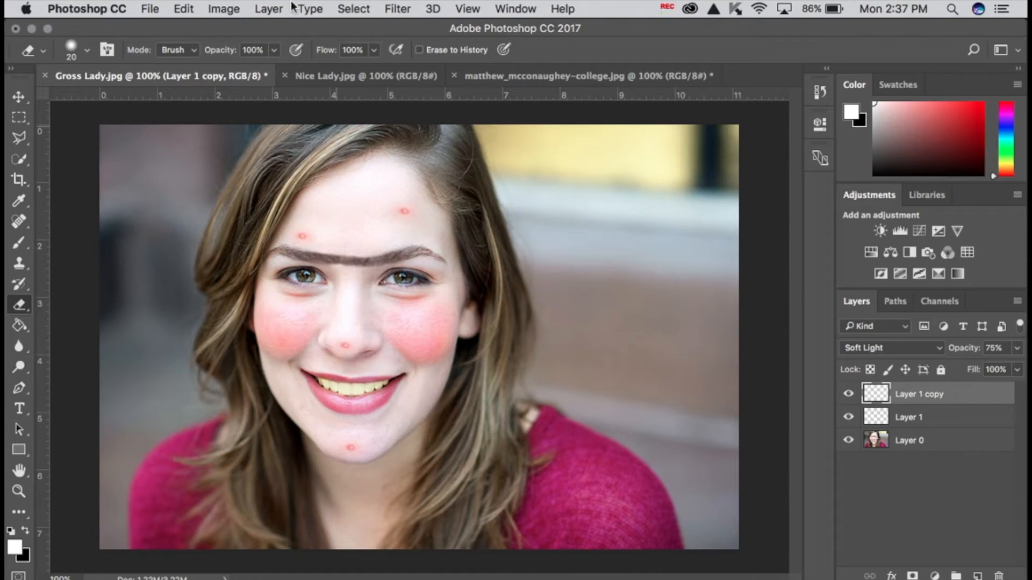
{"action": "left_click_drag", "start_coordinate": [847, 395], "coordinate": [851, 427]}
- Add a new layer on top and sample the natural skin tone just below the reddened cheek with the Eyedropper
{"action": "left_click", "coordinate": [978, 577]}
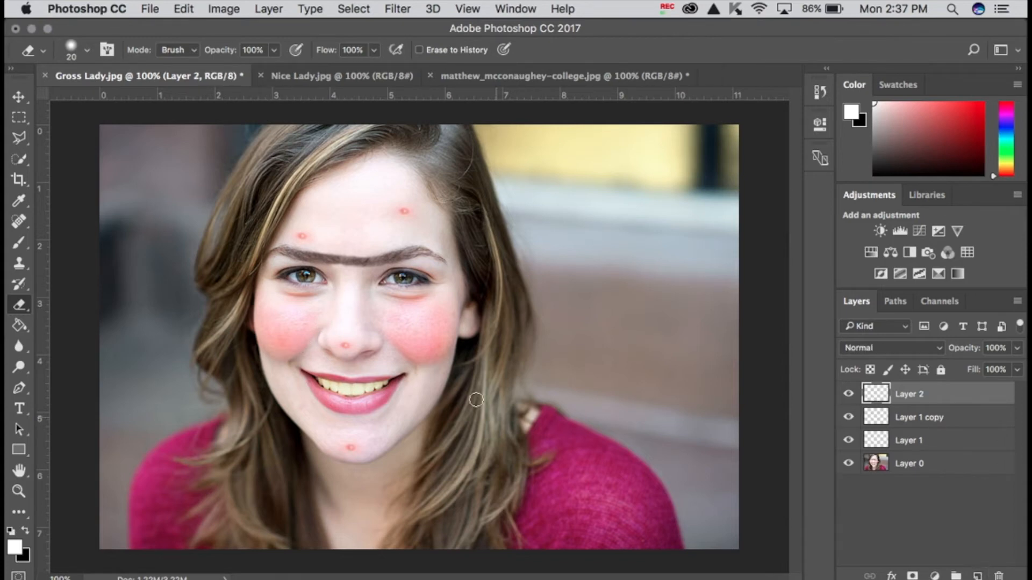
{"action": "left_click", "coordinate": [25, 200]}
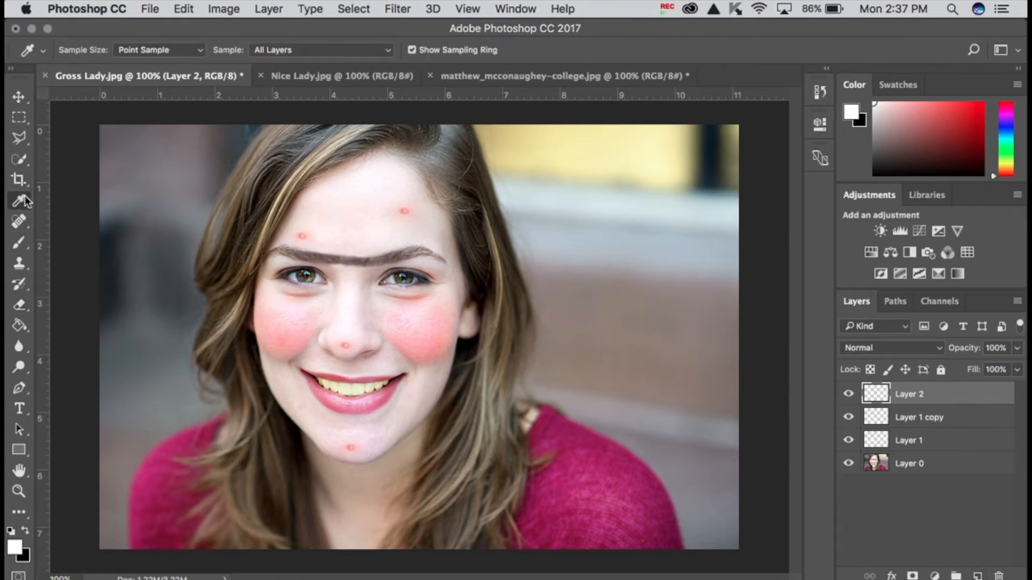
{"action": "left_click", "coordinate": [280, 369]}
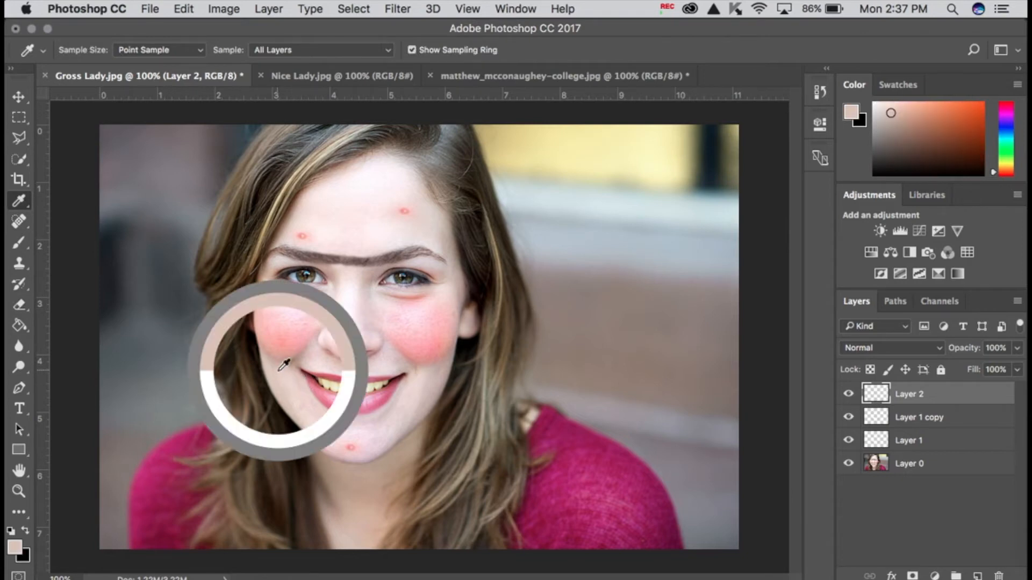
{"action": "left_click", "coordinate": [280, 370]}
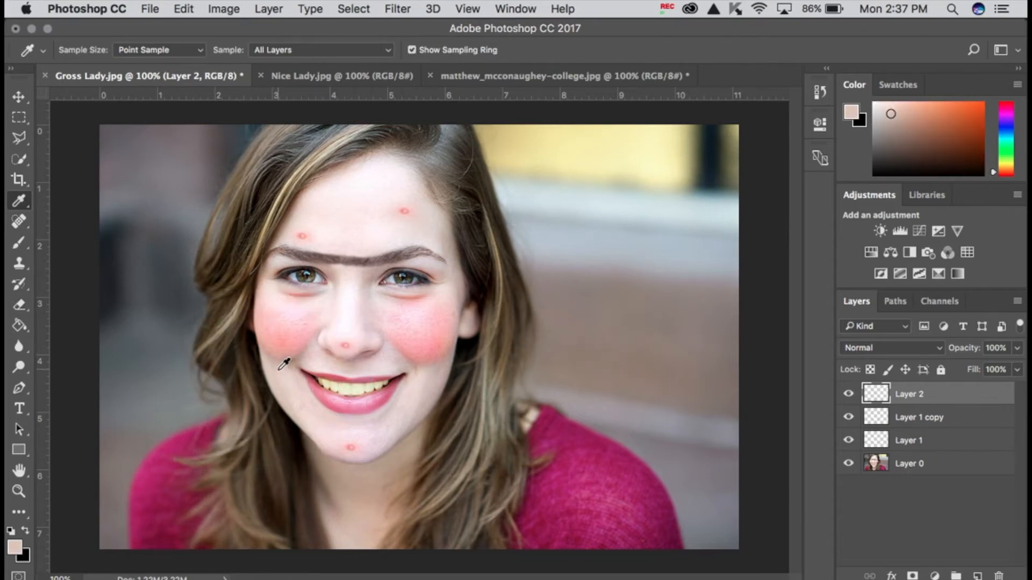
- Paint the sampled skin tone over both reddened cheeks on Layer 2 with a soft 90 px Brush
{"action": "left_click", "coordinate": [19, 243]}
{"action": "key", "text": "bracketright"}
{"action": "key", "text": "bracketright"}
{"action": "key", "text": "bracketright"}
{"action": "key", "text": "bracketright"}
{"action": "key", "text": "bracketright"}
{"action": "key", "text": "bracketright"}
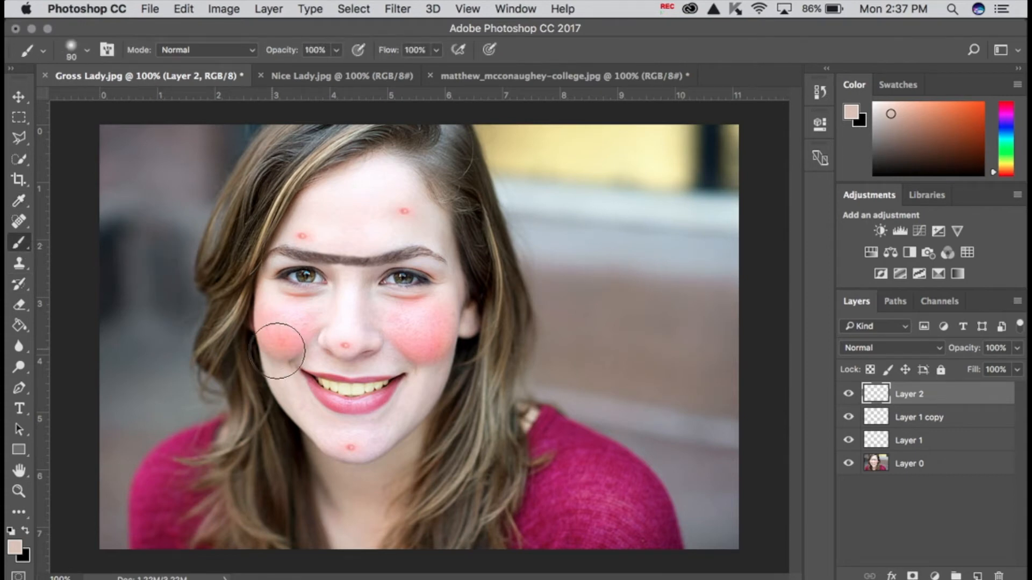
{"action": "mouse_move", "coordinate": [288, 316]}
{"action": "left_mouse_down"}
{"action": "mouse_move", "coordinate": [283, 338]}
{"action": "mouse_move", "coordinate": [301, 336]}
{"action": "left_mouse_up"}
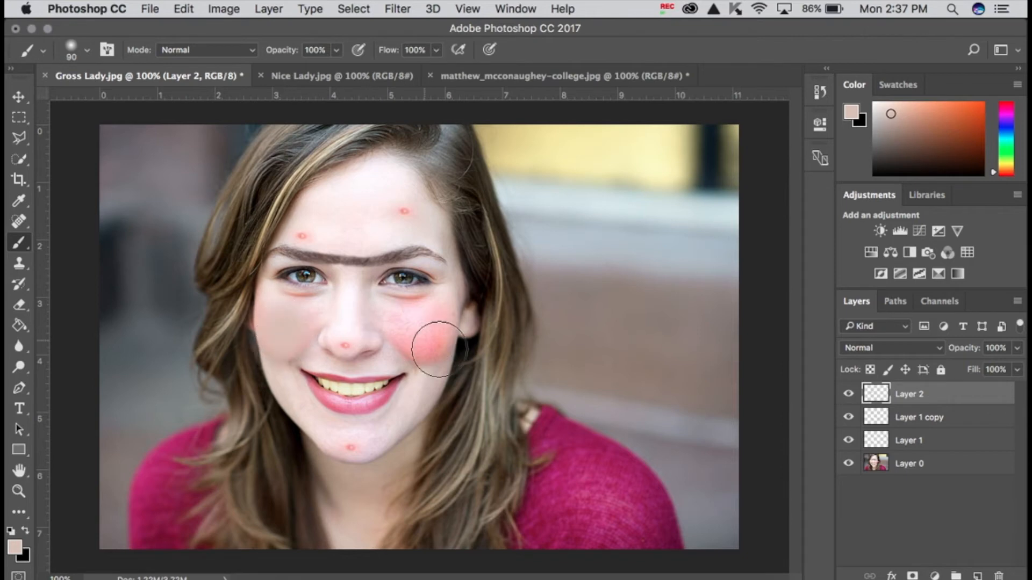
{"action": "mouse_move", "coordinate": [440, 349]}
{"action": "left_mouse_down"}
{"action": "mouse_move", "coordinate": [421, 326]}
{"action": "mouse_move", "coordinate": [392, 319]}
{"action": "mouse_move", "coordinate": [433, 341]}
{"action": "mouse_move", "coordinate": [441, 379]}
{"action": "left_mouse_up"}
{"action": "mouse_move", "coordinate": [290, 319]}
{"action": "left_mouse_down"}
{"action": "mouse_move", "coordinate": [286, 307]}
{"action": "mouse_move", "coordinate": [253, 329]}
{"action": "mouse_move", "coordinate": [286, 306]}
{"action": "mouse_move", "coordinate": [291, 318]}
{"action": "left_mouse_up"}
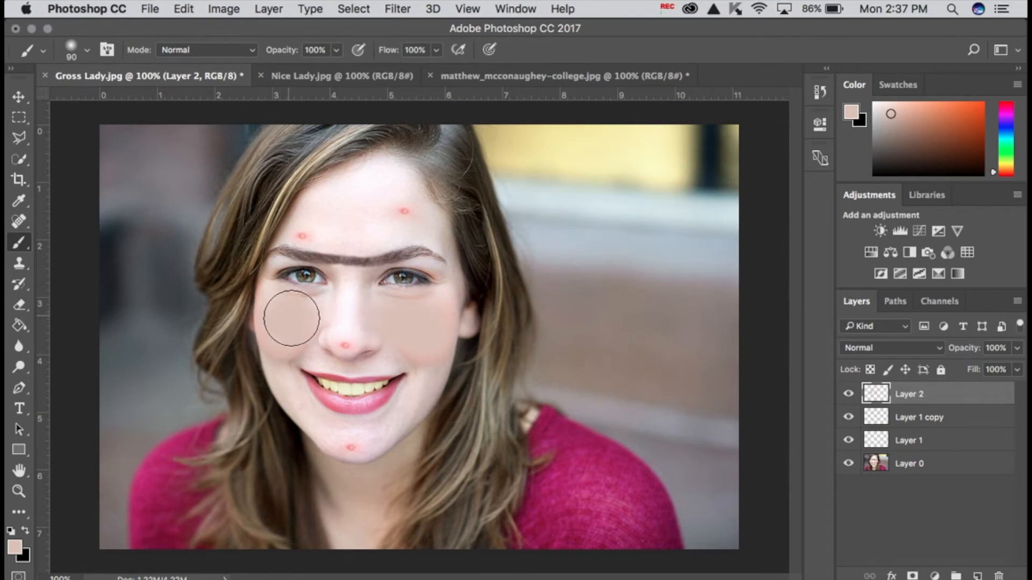
- Try the Soft Light blend mode on Layer 2, and set it to Hard Light
{"action": "left_click", "coordinate": [875, 345]}
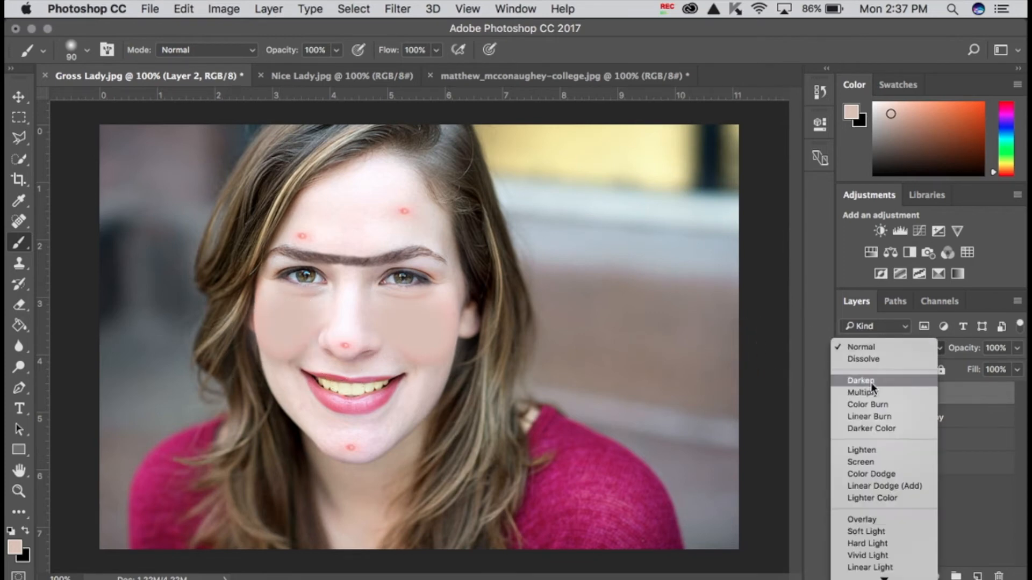
{"action": "left_click", "coordinate": [865, 531]}
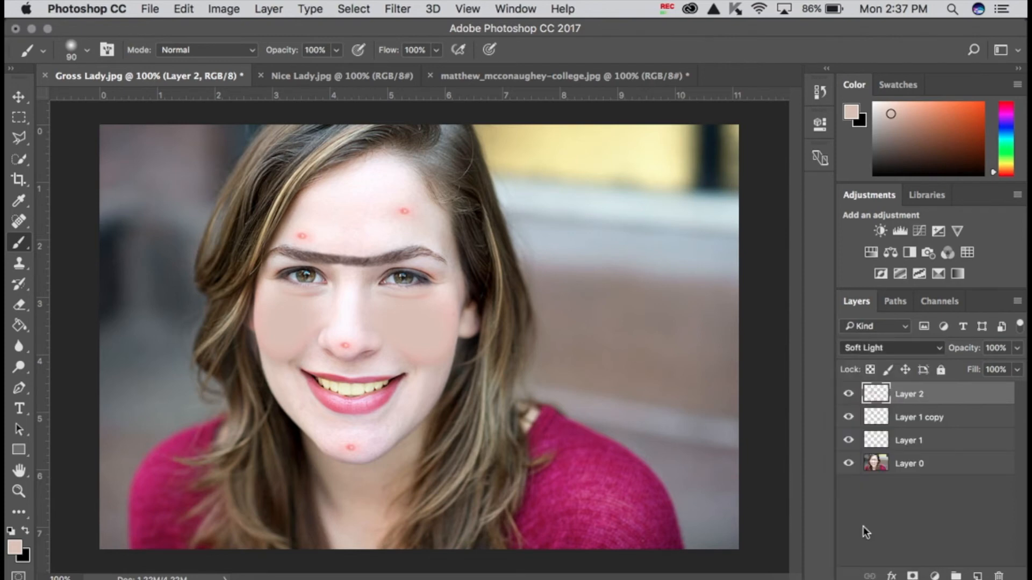
{"action": "left_click", "coordinate": [885, 350]}
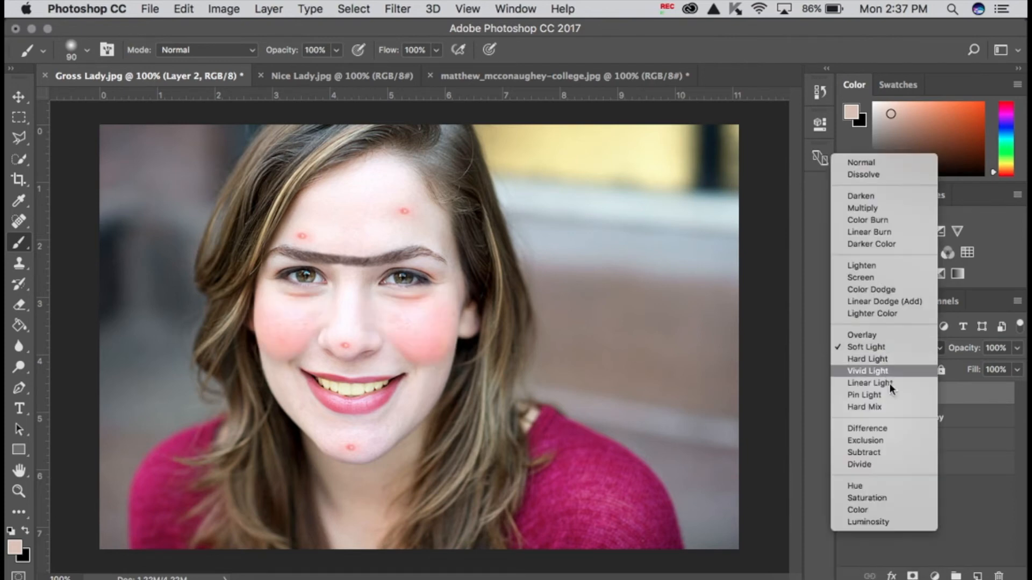
{"action": "left_click", "coordinate": [885, 360]}
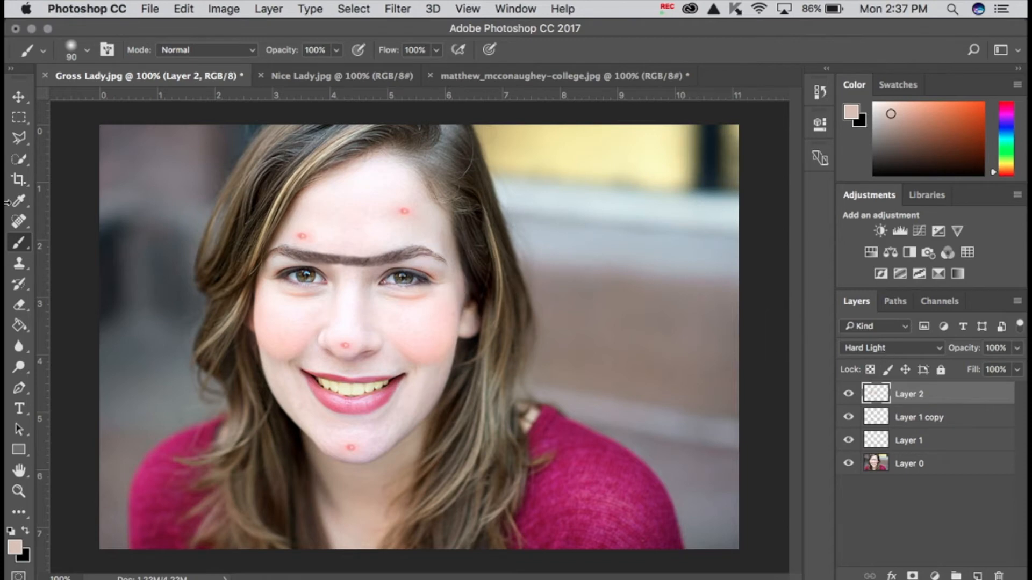
{"action": "left_click", "coordinate": [19, 304]}
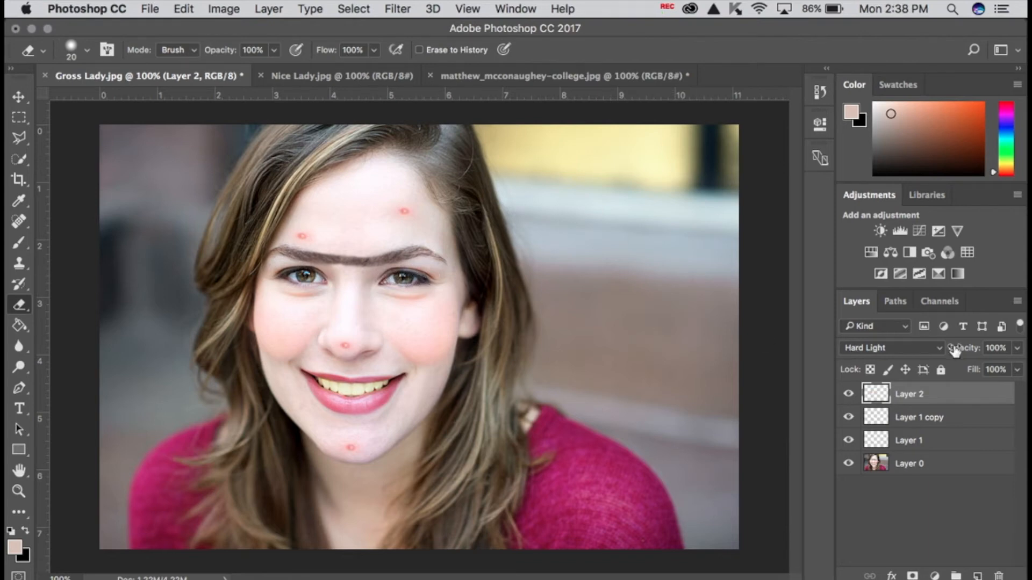
{"action": "left_click", "coordinate": [935, 348]}
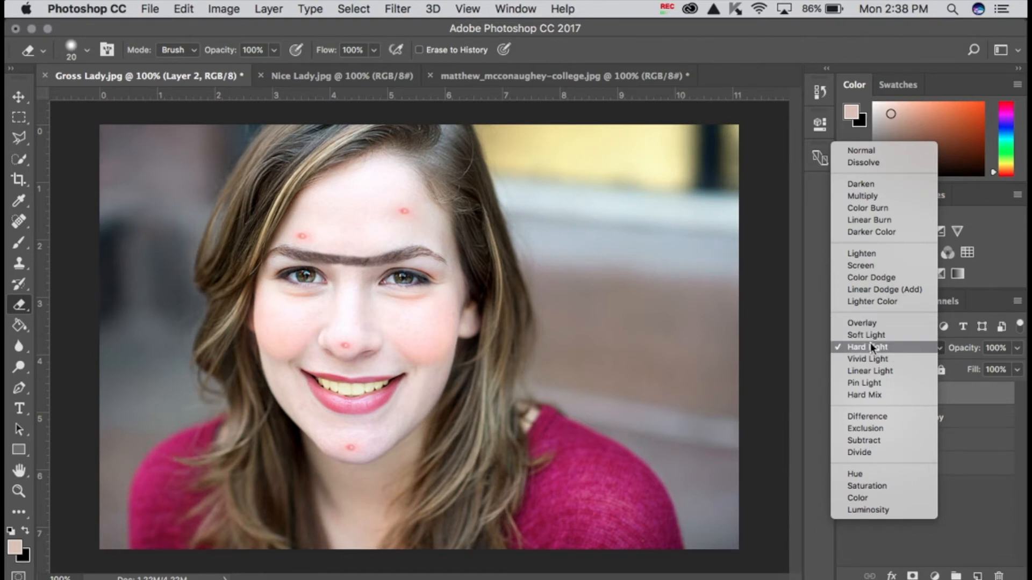
{"action": "left_click", "coordinate": [639, 389]}
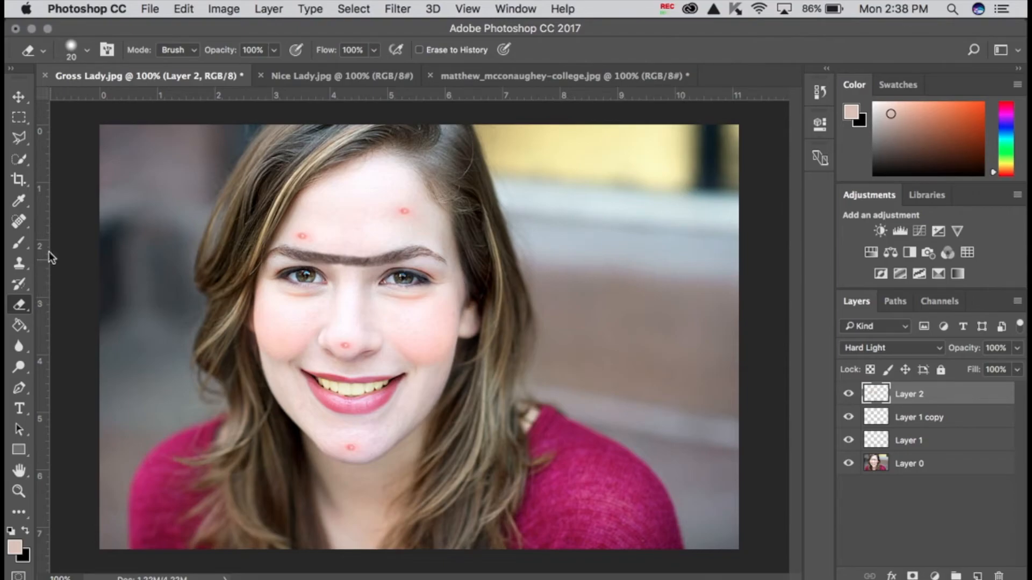
- Remove the red blemishes on the forehead, nose and chin on Layer 0 with the Clone Stamp, using nearby clean skin
{"action": "left_click", "coordinate": [20, 263]}
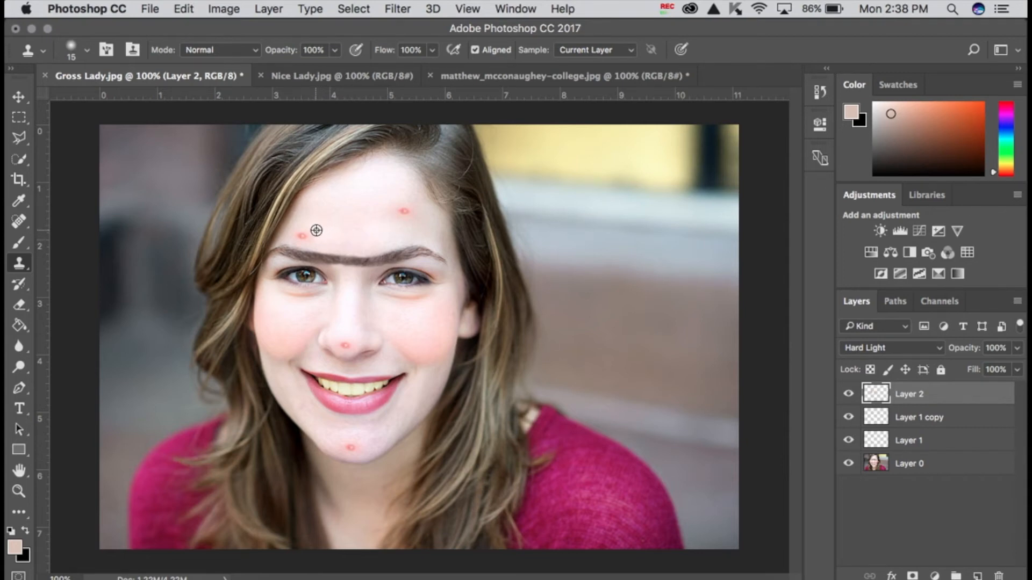
{"action": "left_click_drag", "start_coordinate": [308, 233], "coordinate": [304, 236]}
{"action": "left_click", "coordinate": [895, 466]}
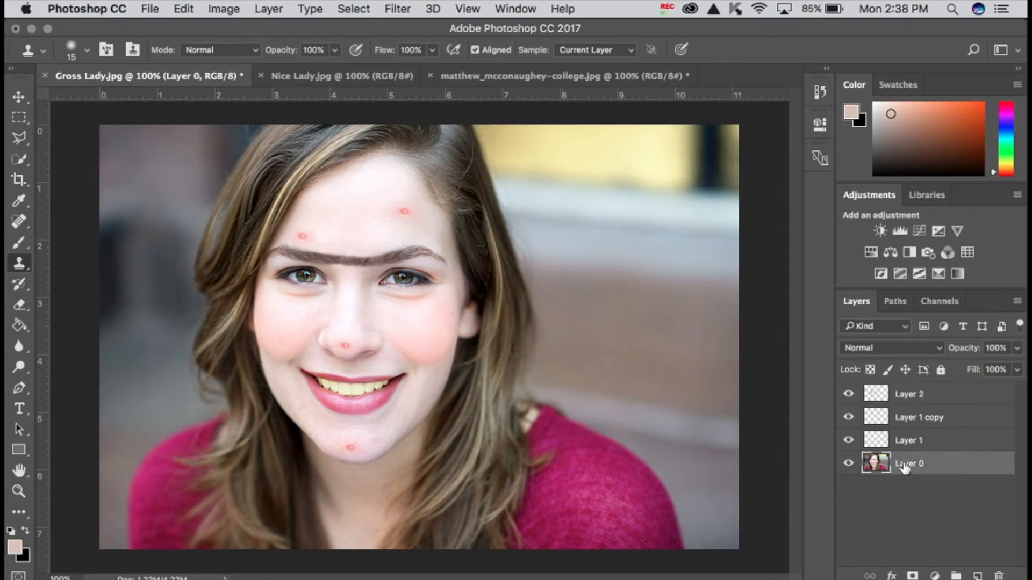
{"action": "left_click", "coordinate": [300, 236]}
{"action": "left_click", "coordinate": [404, 213]}
{"action": "left_click", "coordinate": [344, 344]}
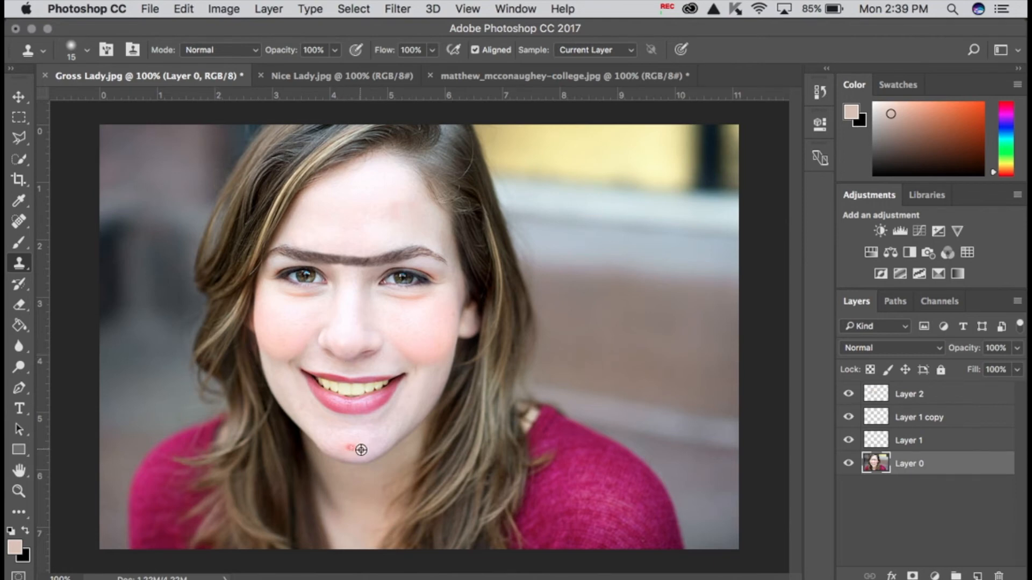
{"action": "left_click_drag", "start_coordinate": [351, 448], "coordinate": [345, 445]}
- Clone clean skin over the hair joining the two eyebrows on Layer 0 to separate them
{"action": "left_click_drag", "start_coordinate": [363, 255], "coordinate": [371, 277]}
{"action": "left_click_drag", "start_coordinate": [348, 261], "coordinate": [364, 257]}
{"action": "left_click", "coordinate": [398, 321]}
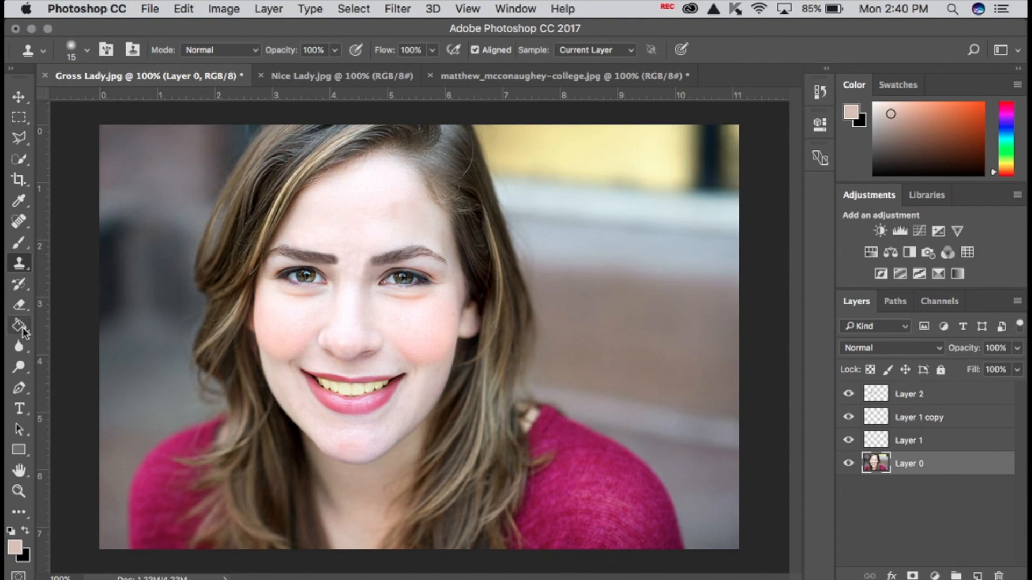
- Soften the cloned skin between the eyebrows with a 30 px Blur tool at 50% strength
{"action": "left_click", "coordinate": [19, 346]}
{"action": "key", "text": "bracketright"}
{"action": "key", "text": "bracketright"}
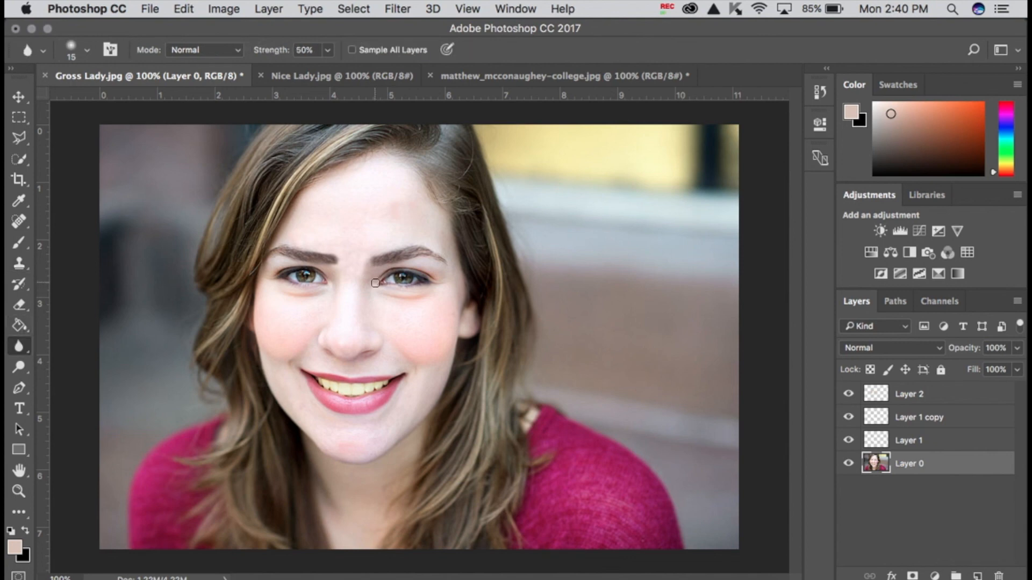
{"action": "mouse_move", "coordinate": [352, 265]}
{"action": "left_mouse_down"}
{"action": "mouse_move", "coordinate": [364, 258]}
{"action": "mouse_move", "coordinate": [346, 246]}
{"action": "mouse_move", "coordinate": [370, 263]}
{"action": "mouse_move", "coordinate": [353, 271]}
{"action": "mouse_move", "coordinate": [345, 252]}
{"action": "left_mouse_up"}
- Compare the retouched portrait with Nice Lady.jpg, and return to Gross Lady.jpg with the Zoom tool ready
{"action": "left_click", "coordinate": [312, 76]}
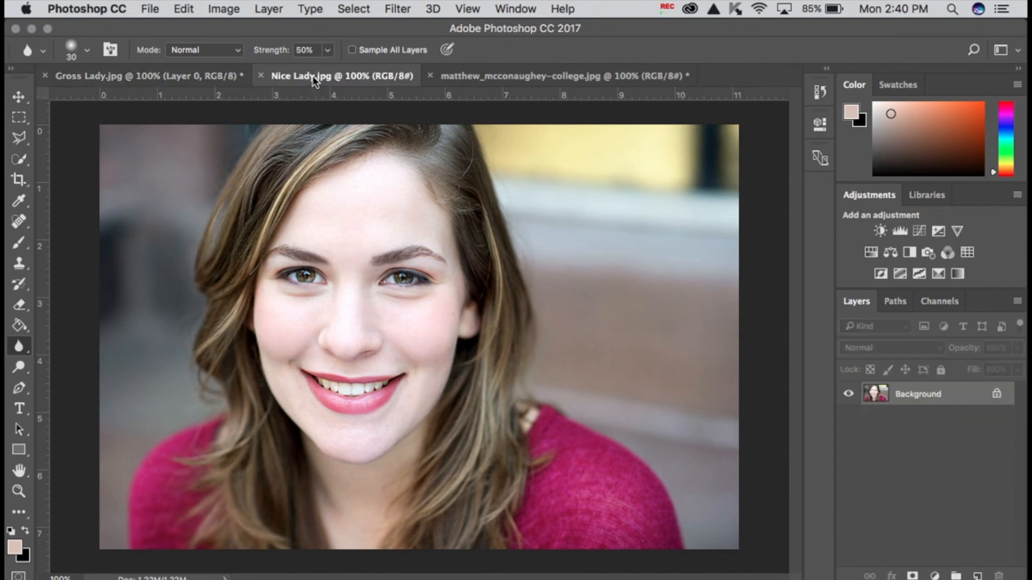
{"action": "left_click", "coordinate": [207, 75]}
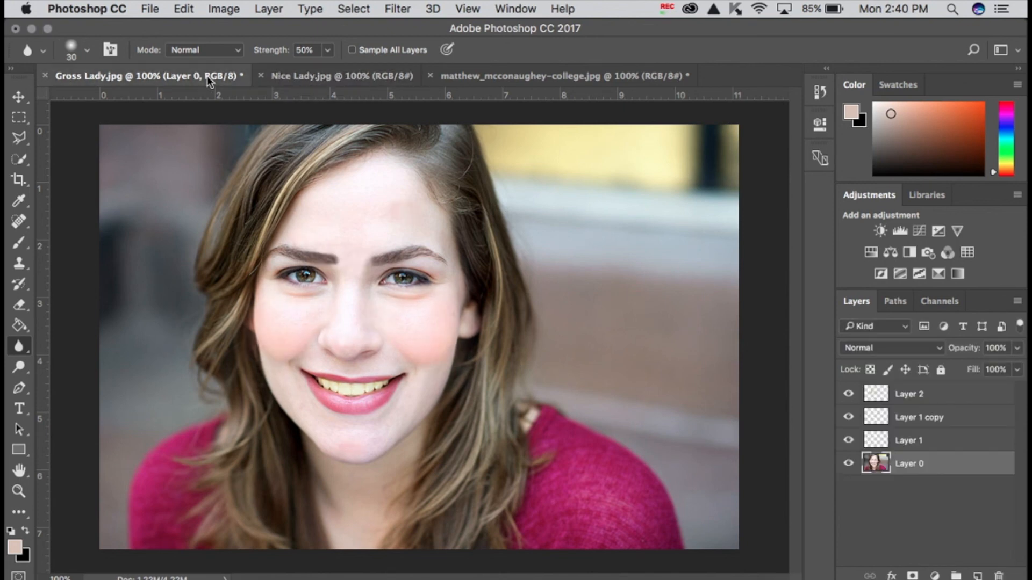
{"action": "key", "text": "z"}
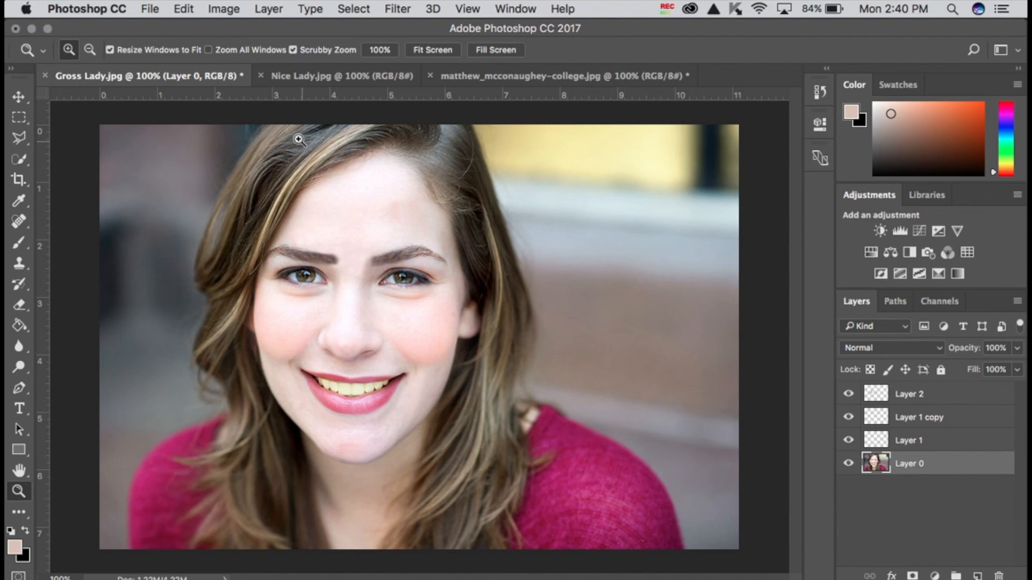